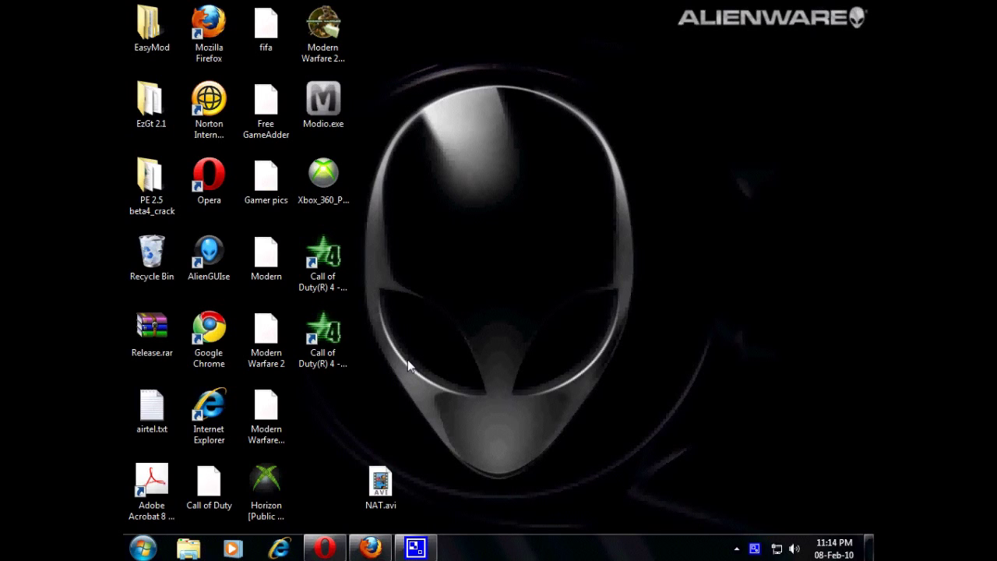
# Restore the Firefox window from the taskbar so its Start Page is showing
pyautogui.click(370, 547)
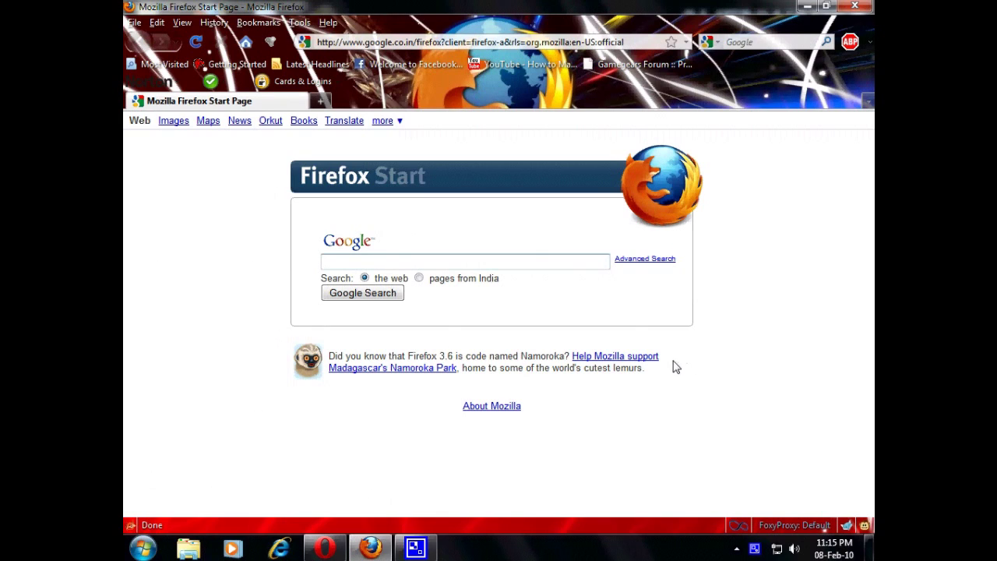
# Open Boost for Facebook options and move from the Homepage tab to the Display skin settings
pyautogui.click(736, 528)
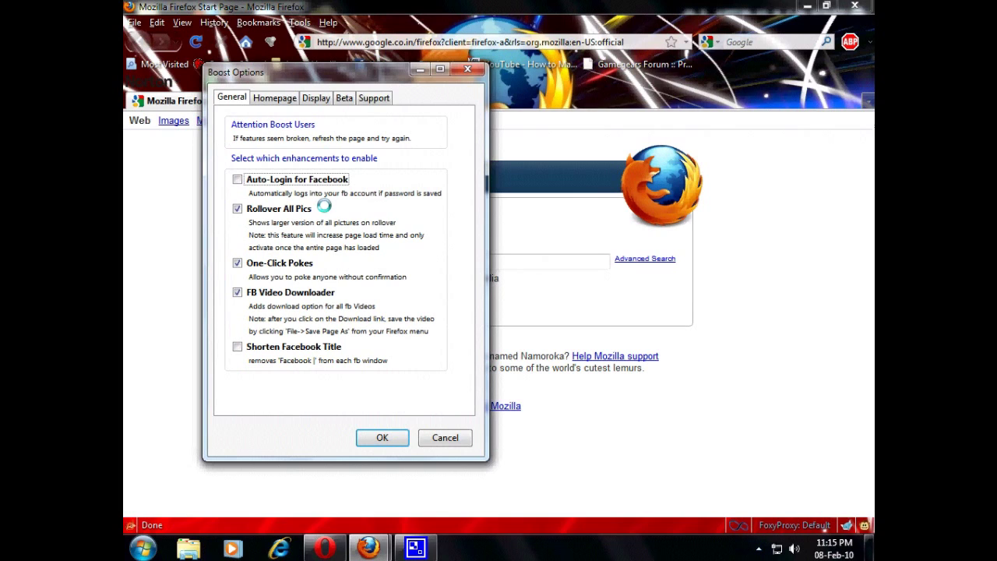
pyautogui.click(274, 99)
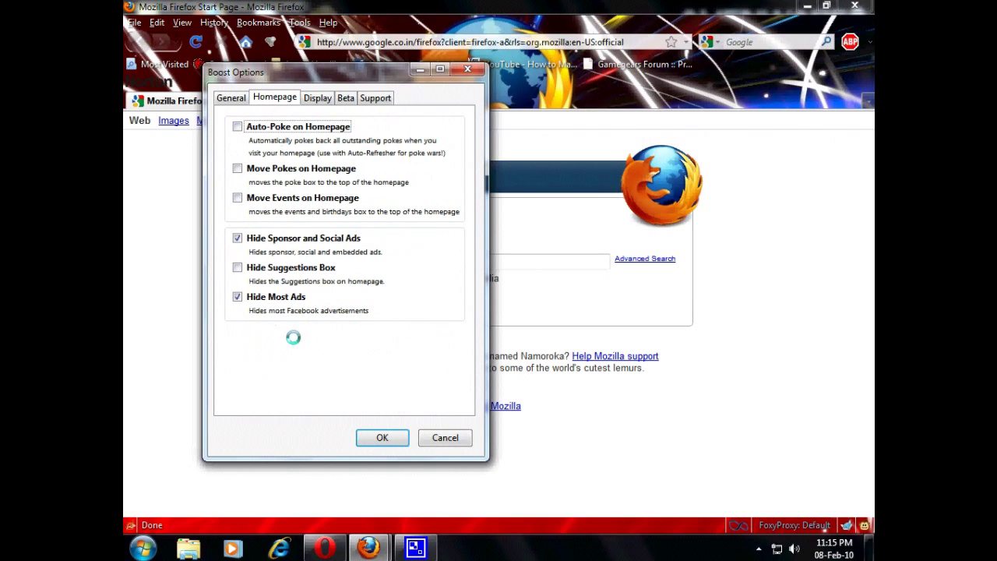
pyautogui.click(311, 97)
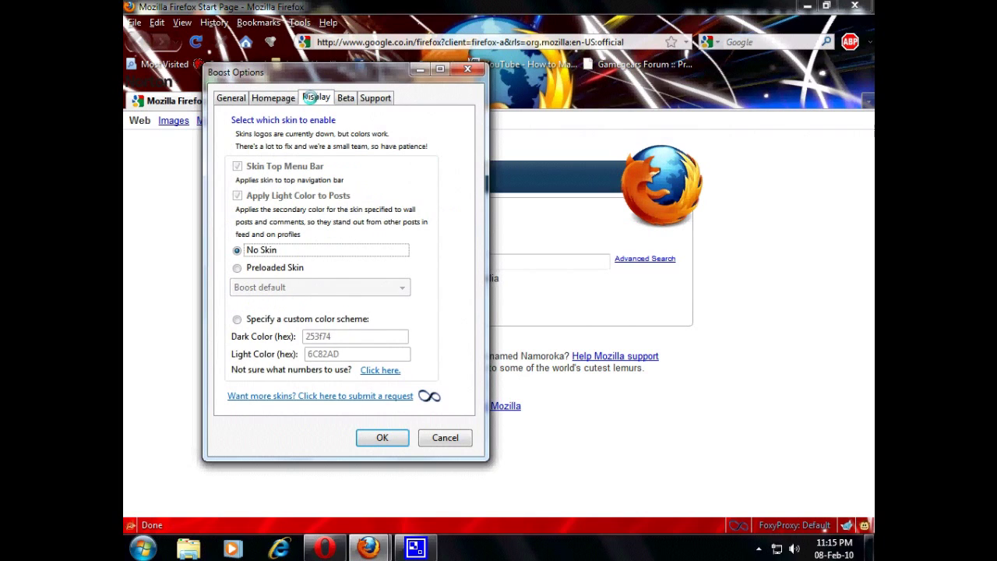
# Try the Preloaded Skin list, settle on Specify a custom color scheme, then view the Beta settings
pyautogui.click(278, 268)
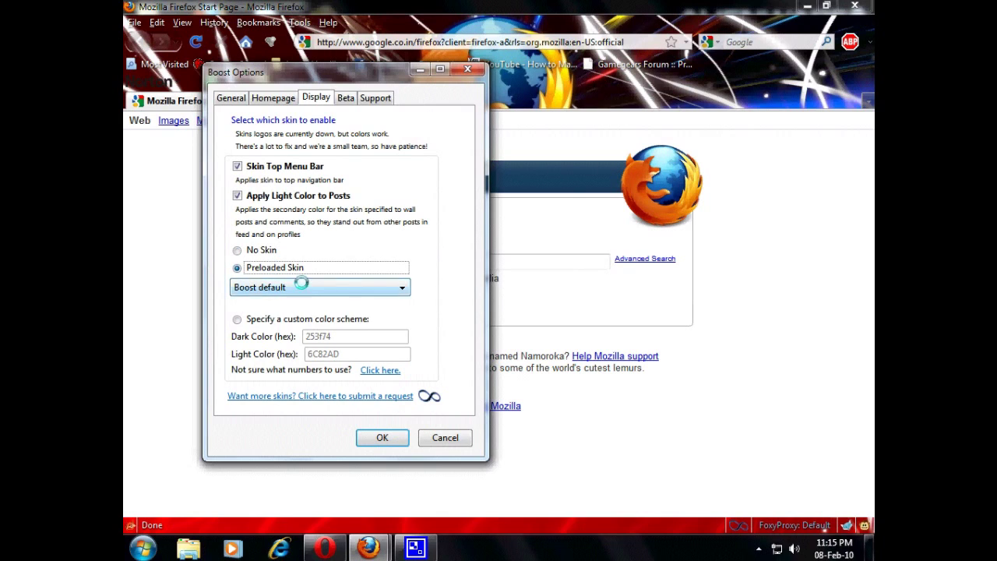
pyautogui.click(301, 290)
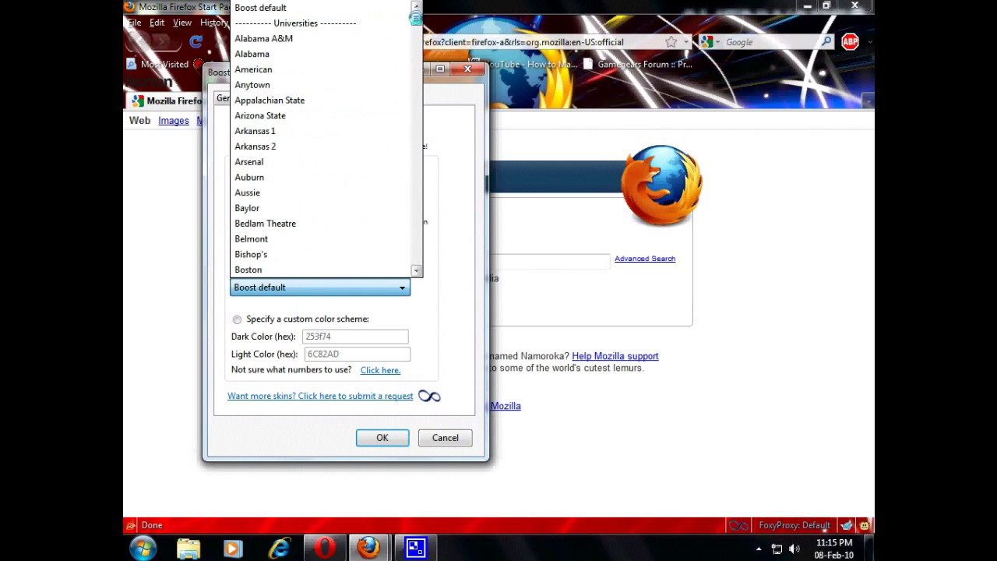
pyautogui.moveTo(416, 18); pyautogui.dragTo(412, 233)
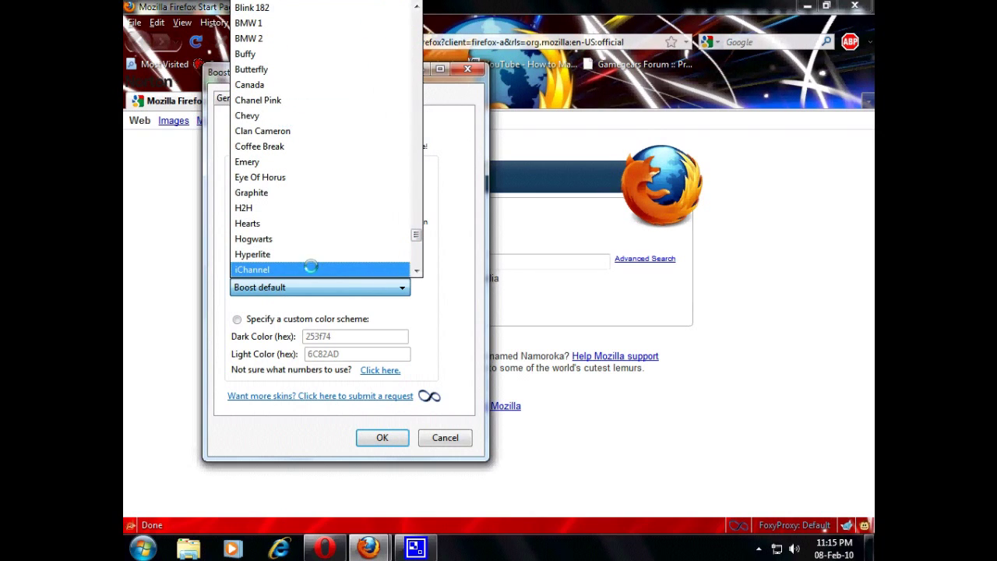
pyautogui.click(287, 288)
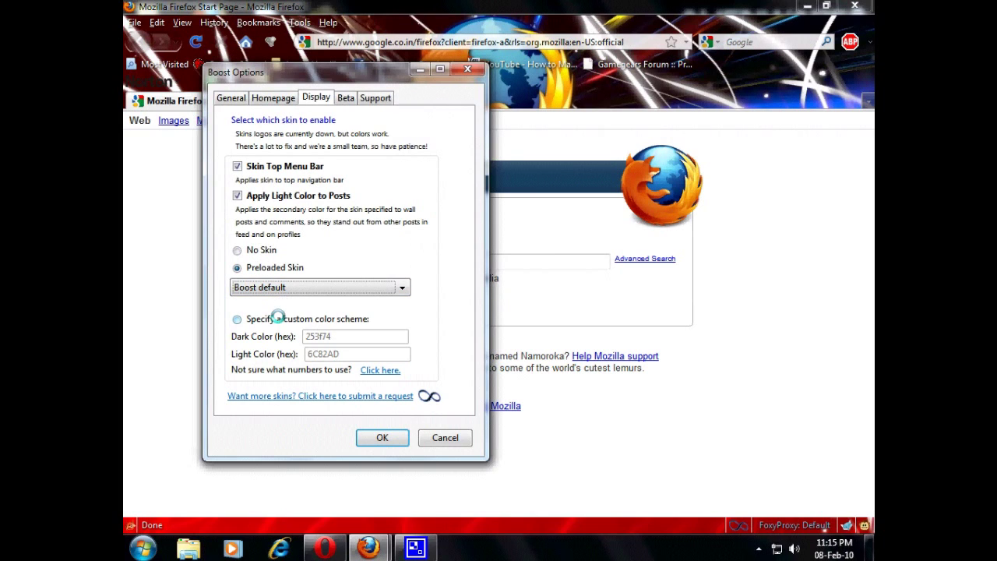
pyautogui.click(278, 317)
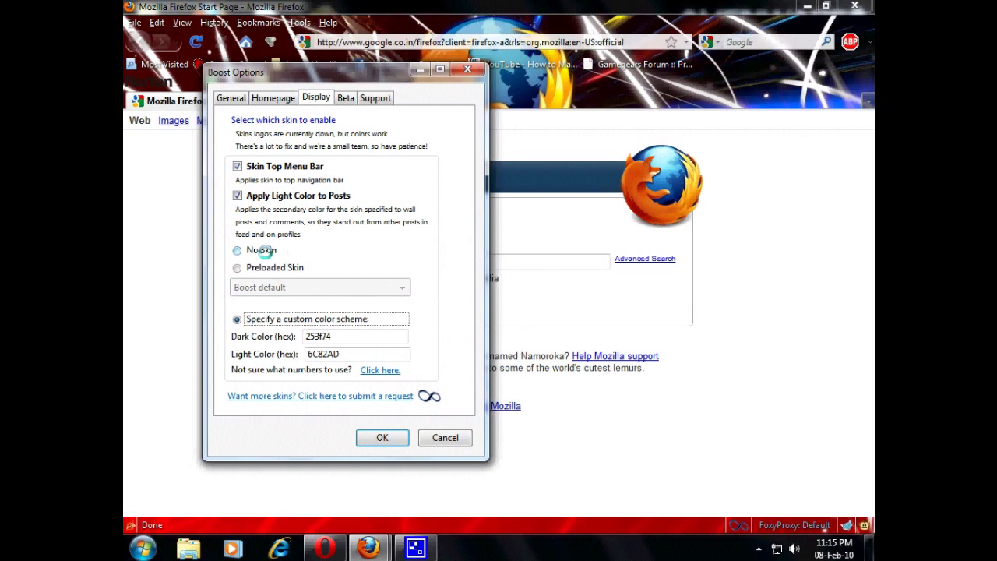
pyautogui.click(274, 268)
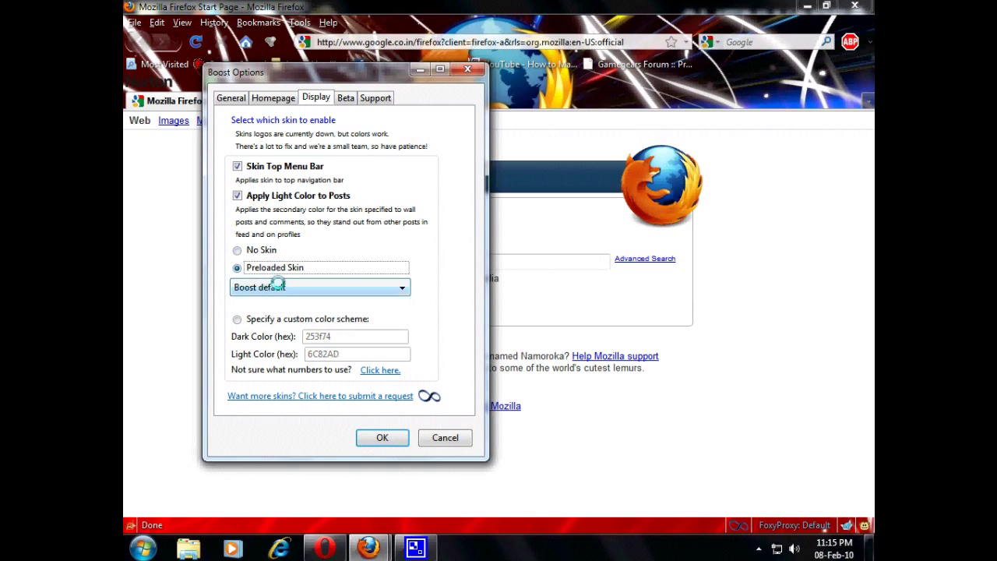
pyautogui.click(277, 286)
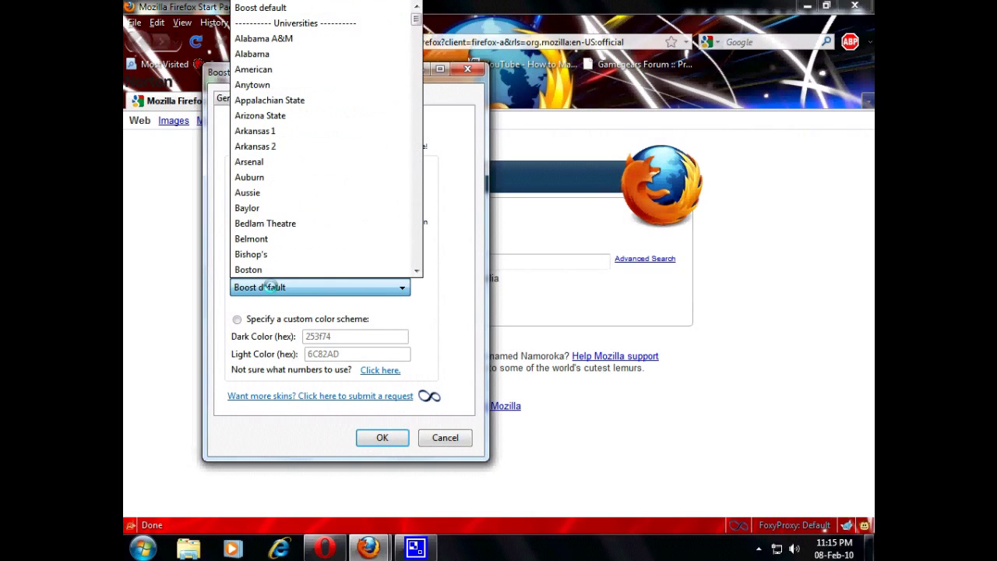
pyautogui.click(268, 287)
pyautogui.click(266, 319)
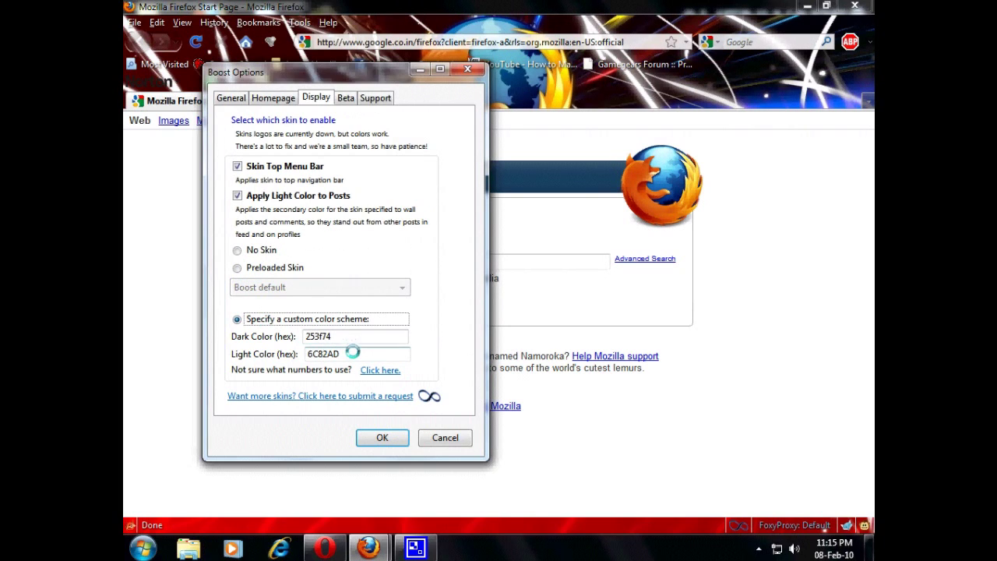
pyautogui.click(348, 98)
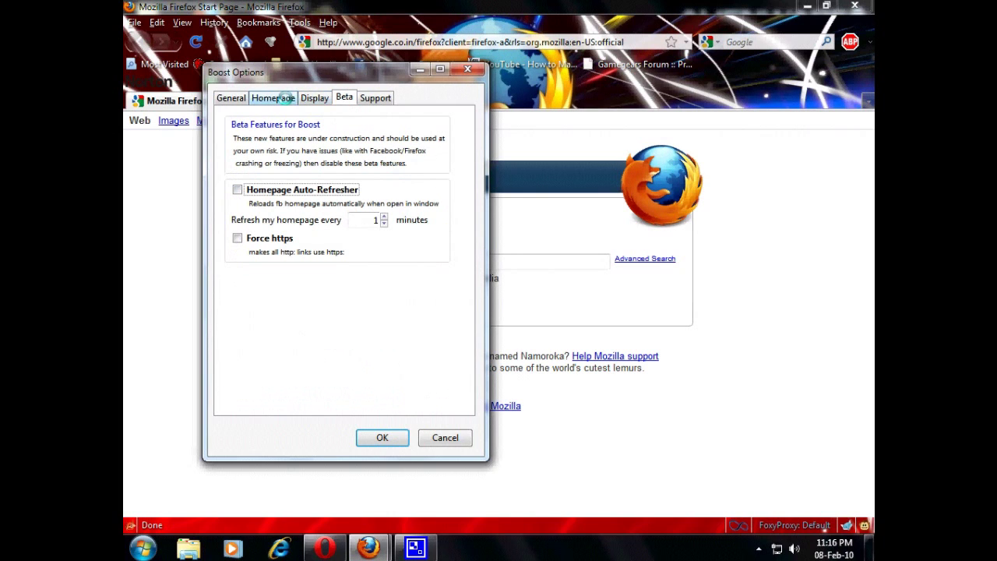
# Return to the Display settings and select the Preloaded Skin option
pyautogui.click(376, 97)
pyautogui.click(273, 98)
pyautogui.click(316, 98)
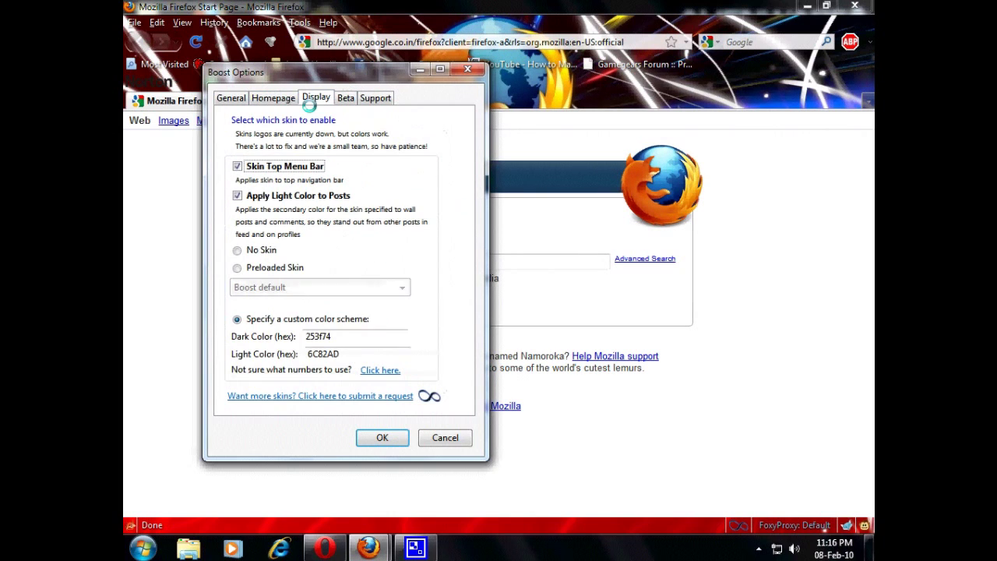
pyautogui.click(286, 268)
# Choose the UFC skin from the preloaded list and save the Boost options with OK
pyautogui.click(399, 287)
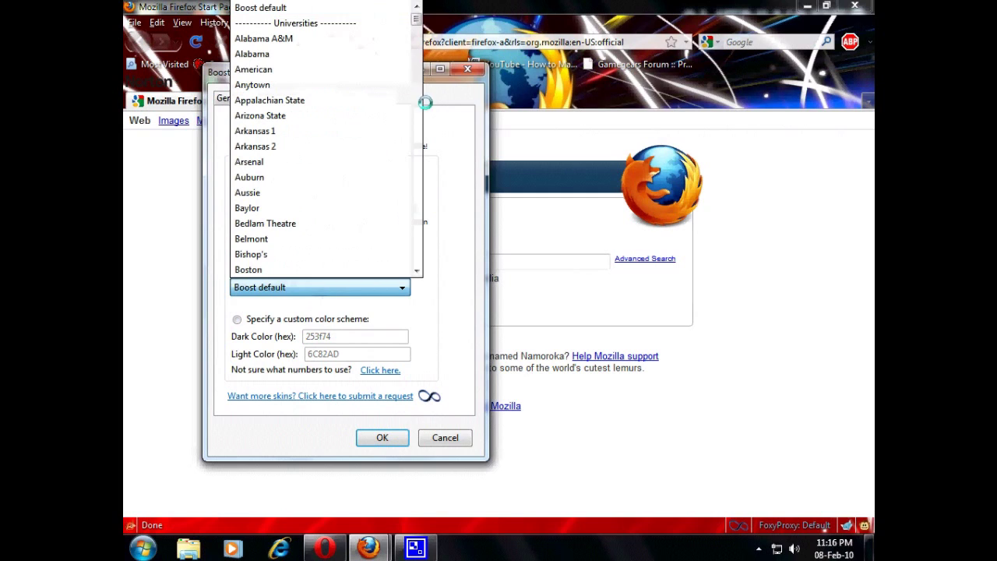
pyautogui.moveTo(414, 35); pyautogui.dragTo(414, 79)
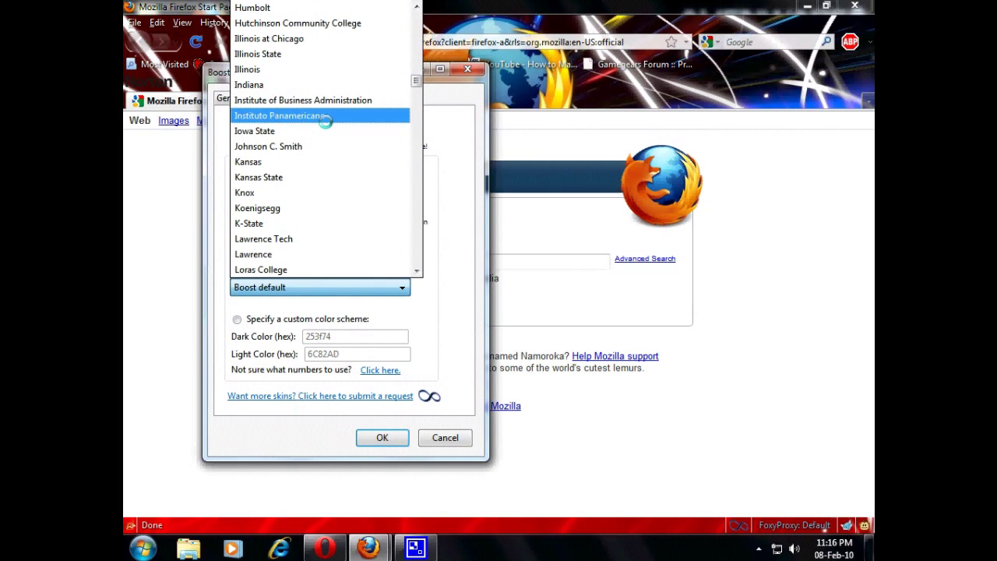
pyautogui.scroll(-6, 299, 226)
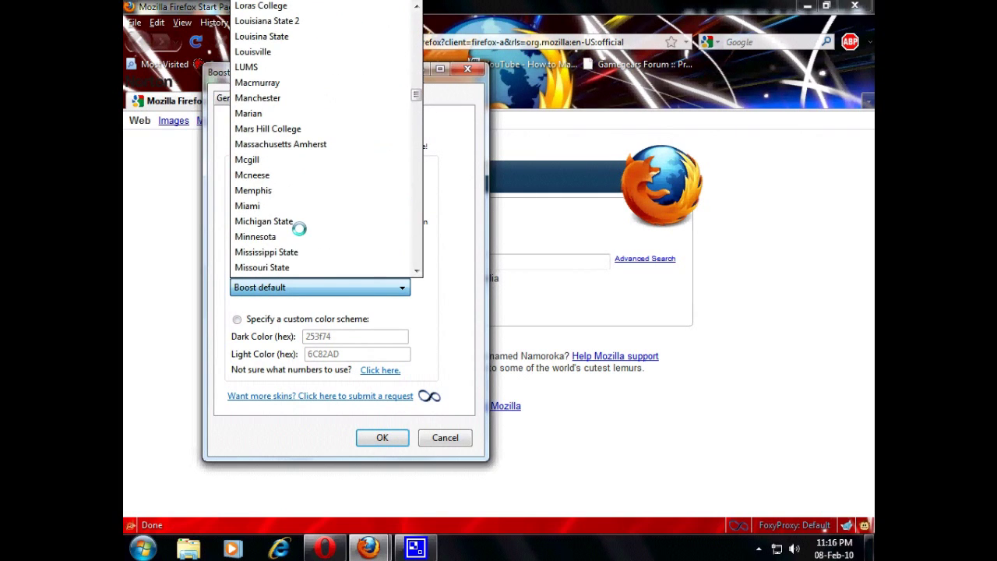
pyautogui.scroll(-9, 299, 228)
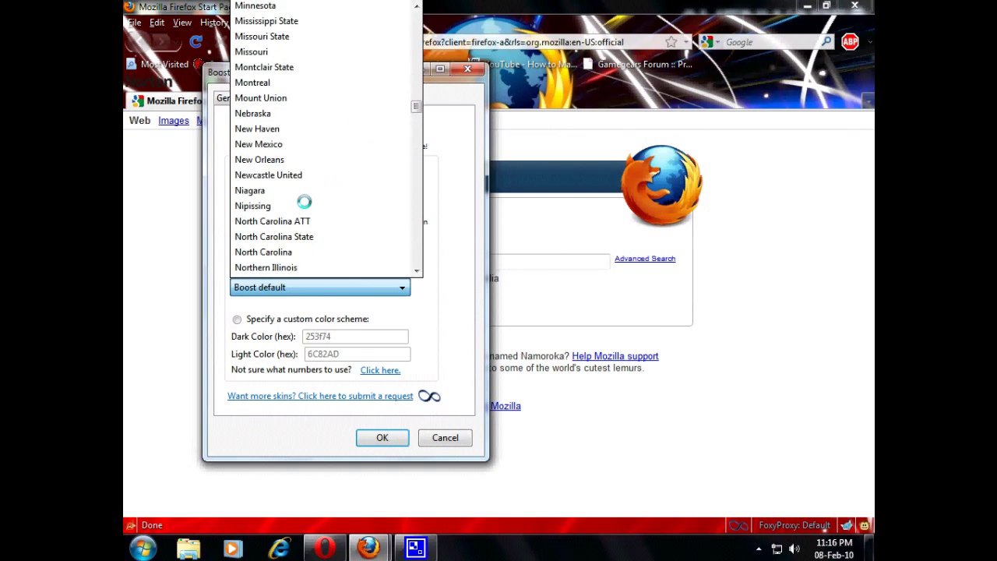
pyautogui.scroll(-5, 299, 195)
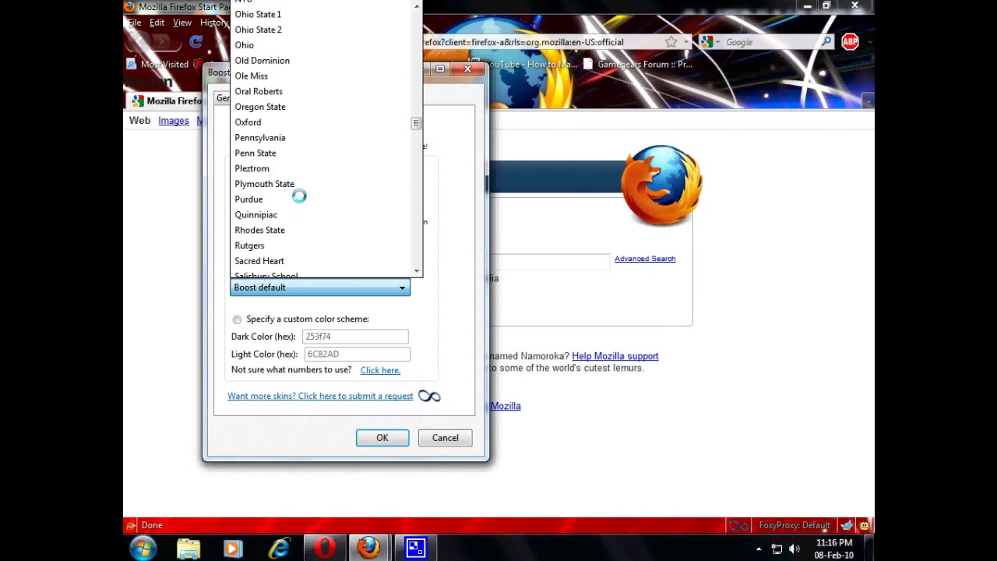
pyautogui.scroll(-9, 299, 196)
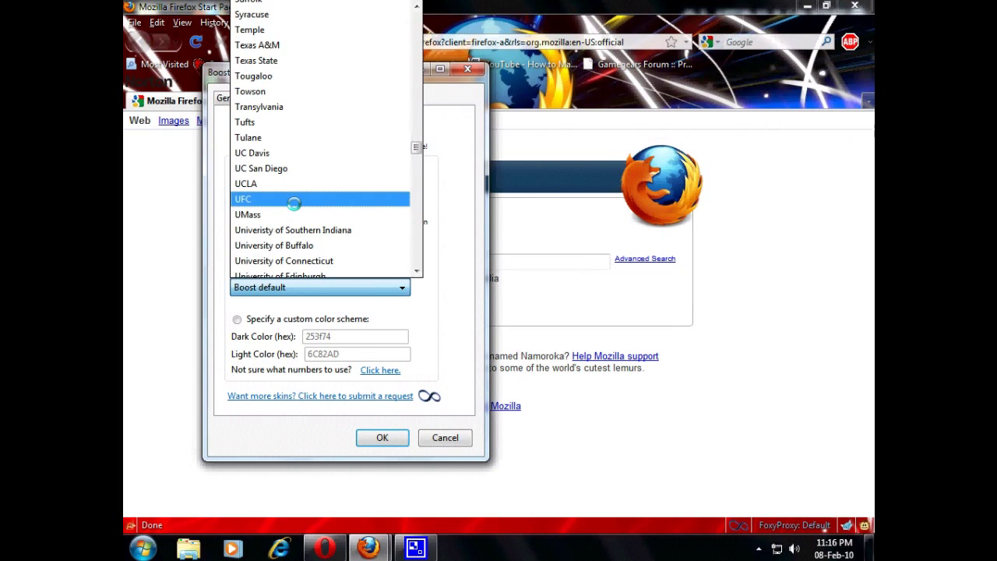
pyautogui.click(293, 199)
pyautogui.click(378, 438)
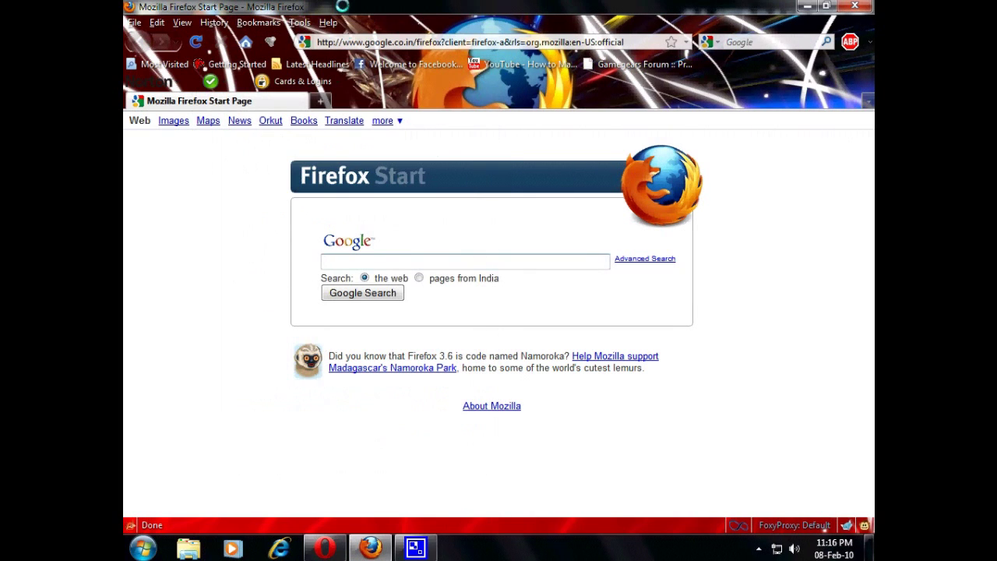
pyautogui.click(349, 41)
# Open Facebook from the 'face' address suggestion and log in with the saved e-mail and password
pyautogui.write('face')
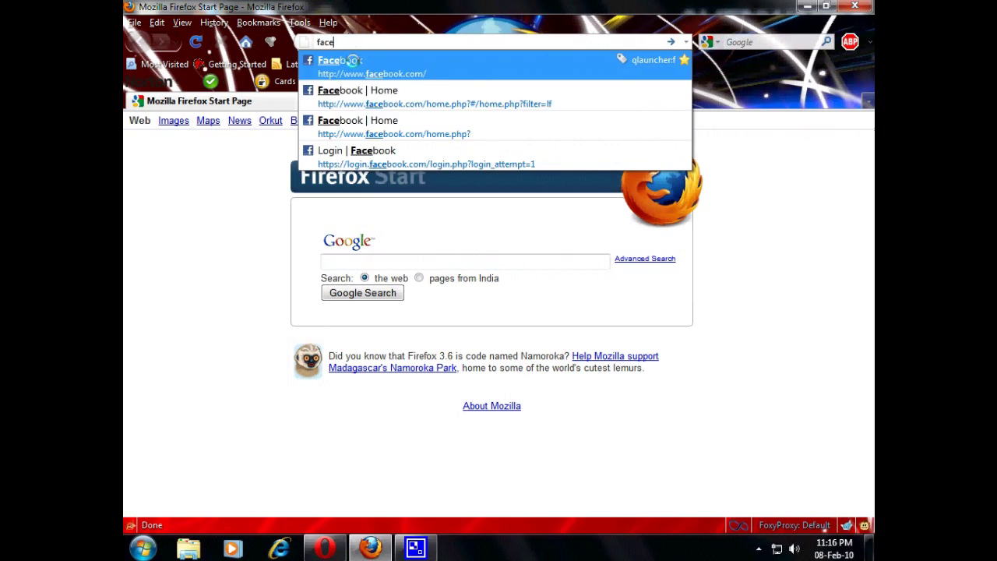
pyautogui.click(351, 61)
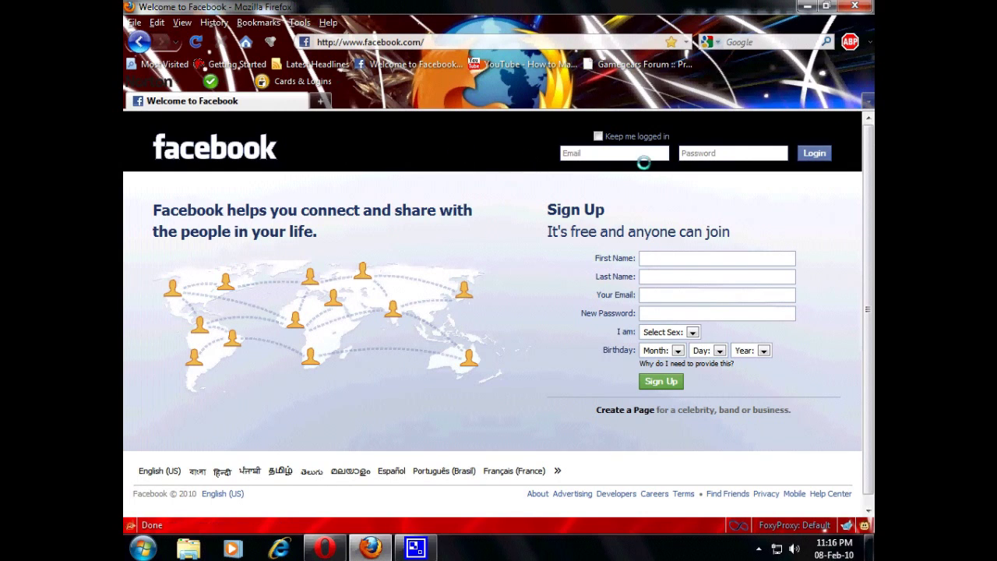
pyautogui.click(597, 155)
pyautogui.write('ar')
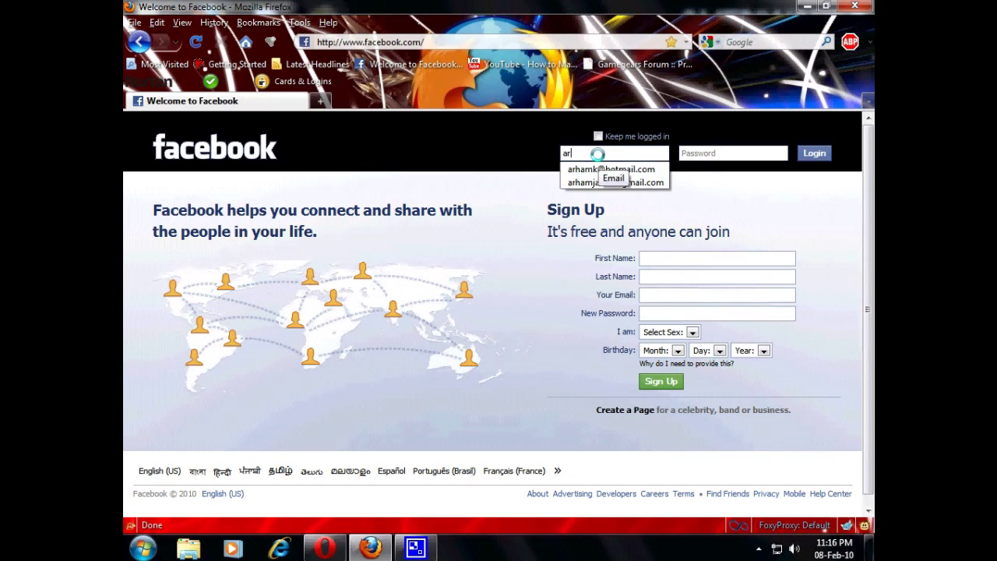
pyautogui.press('Down')
pyautogui.press('Tab')
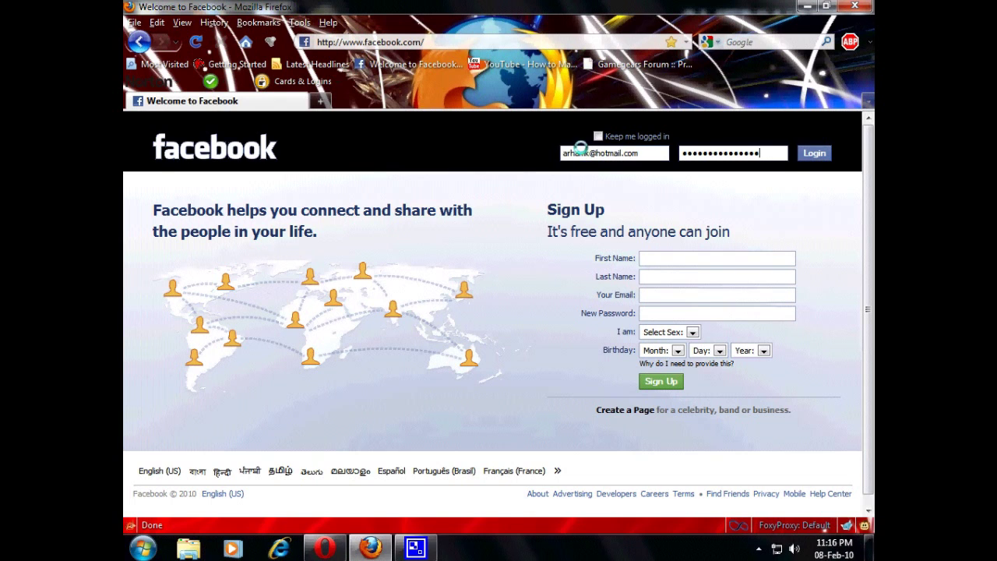
pyautogui.press('Return')
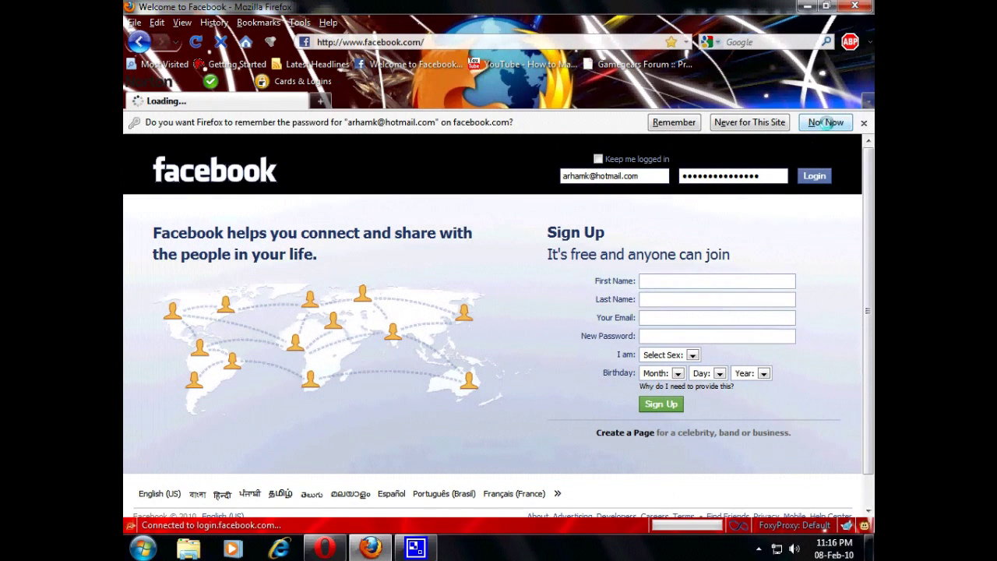
# Choose Not Now for password saving, scroll through the News Feed, and reopen Boost Options
pyautogui.click(825, 122)
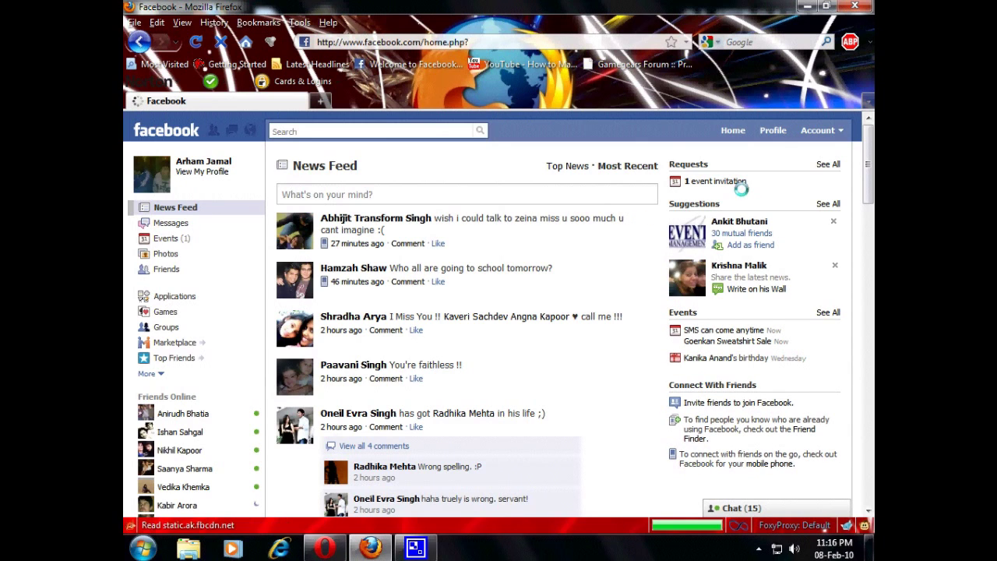
pyautogui.scroll(-4, 204, 431)
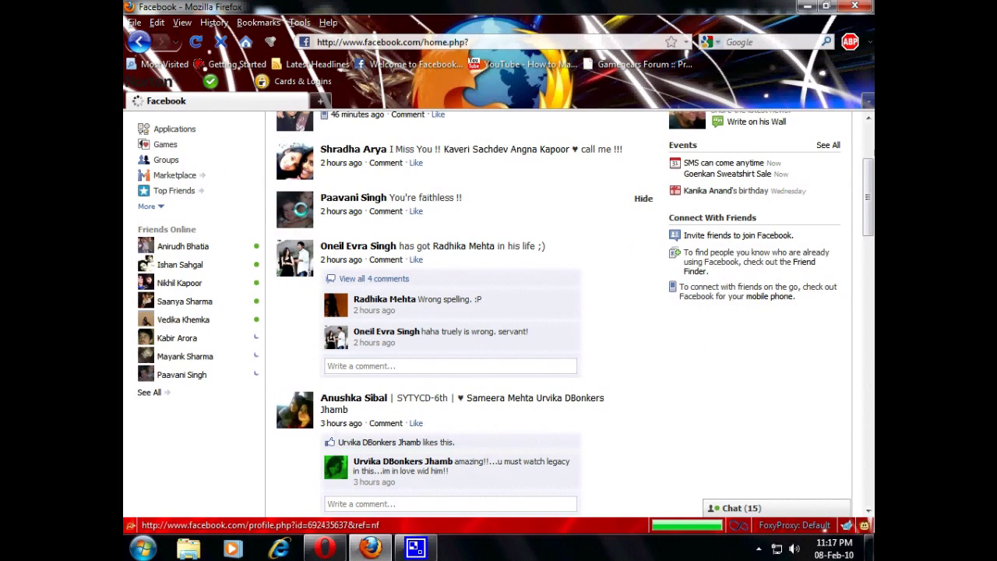
pyautogui.scroll(-9, 289, 429)
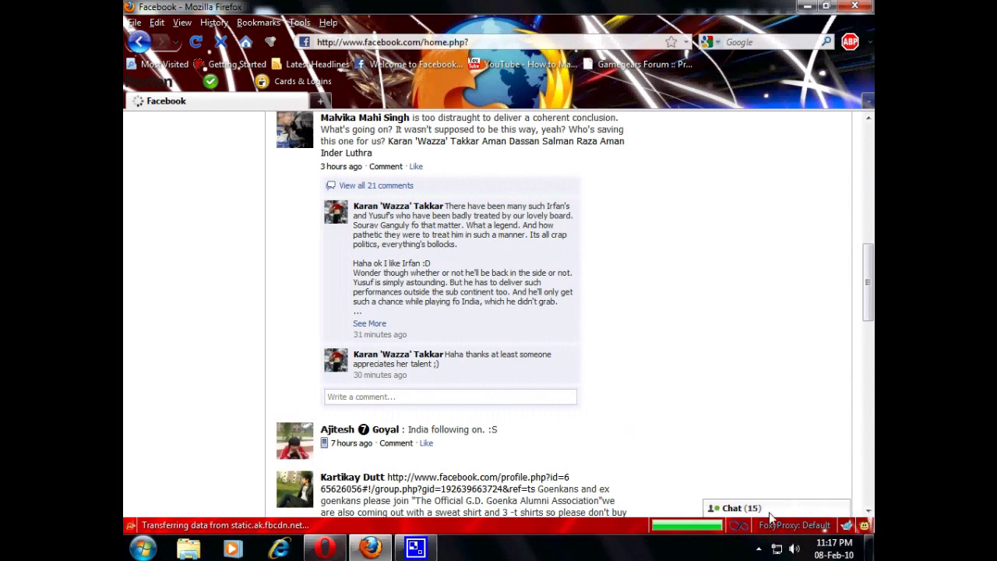
pyautogui.click(737, 527)
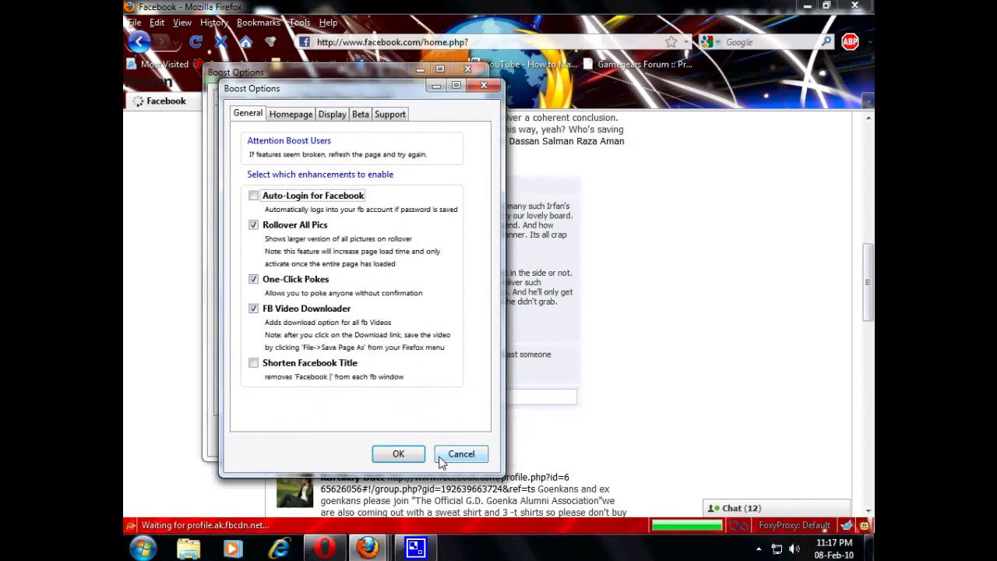
# Tick Shorten Facebook Title under General, save with OK, and reload the Facebook page
pyautogui.click(292, 355)
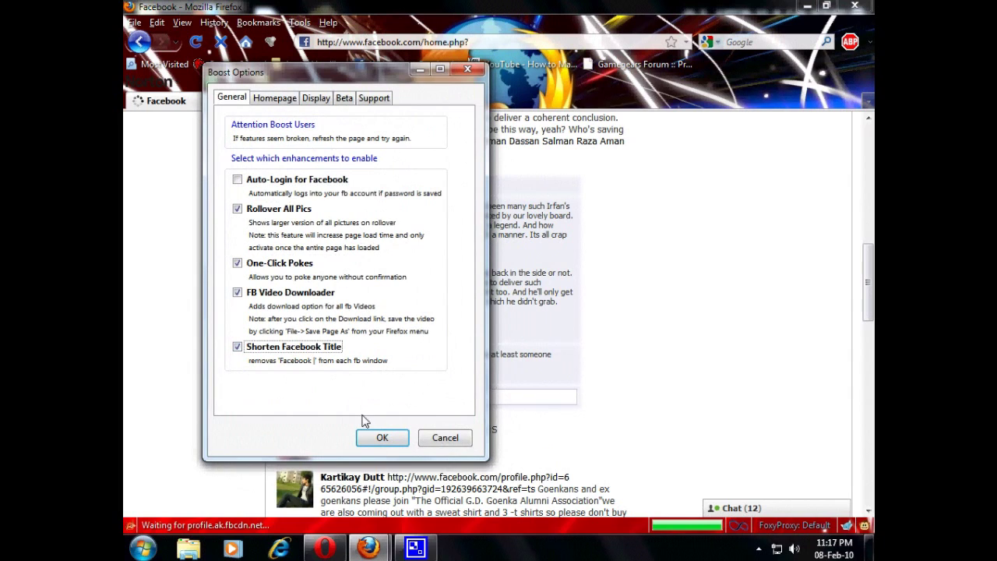
pyautogui.click(381, 441)
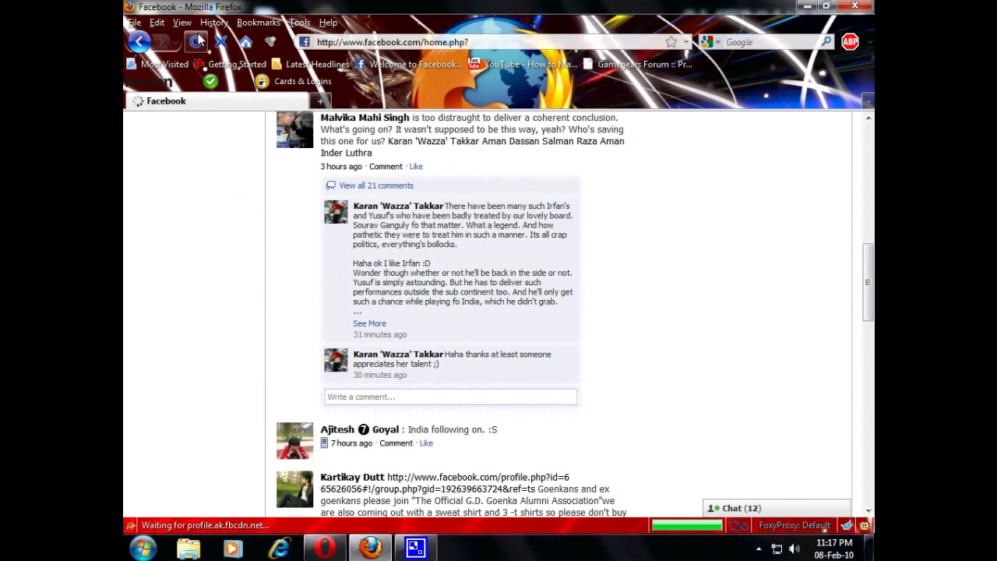
pyautogui.click(197, 42)
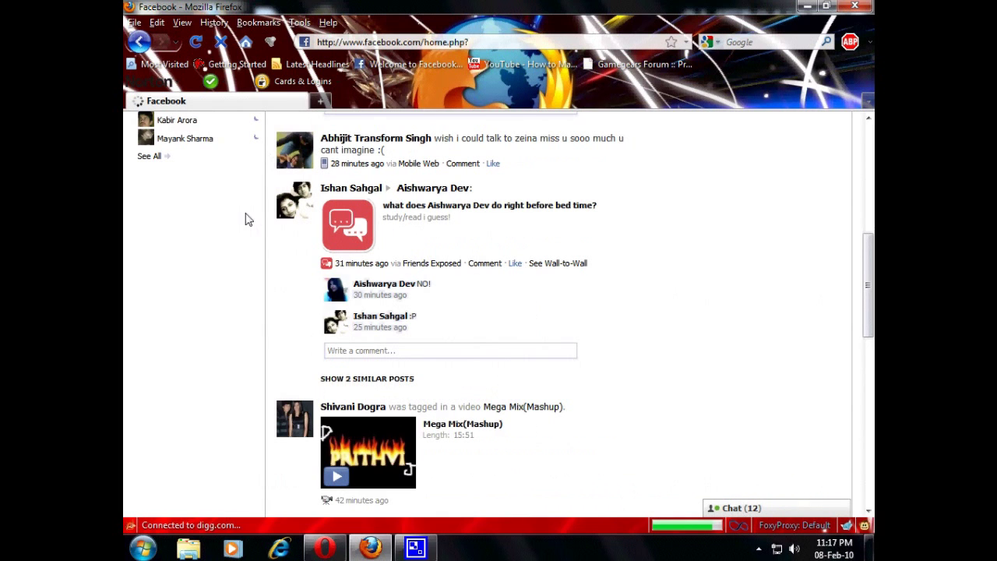
pyautogui.scroll(5, 393, 334)
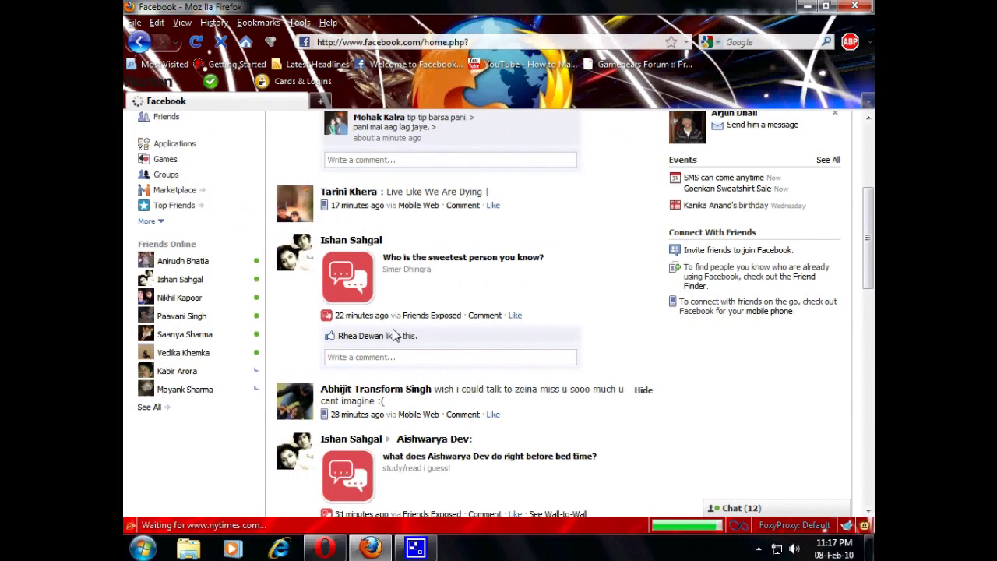
pyautogui.scroll(3, 393, 334)
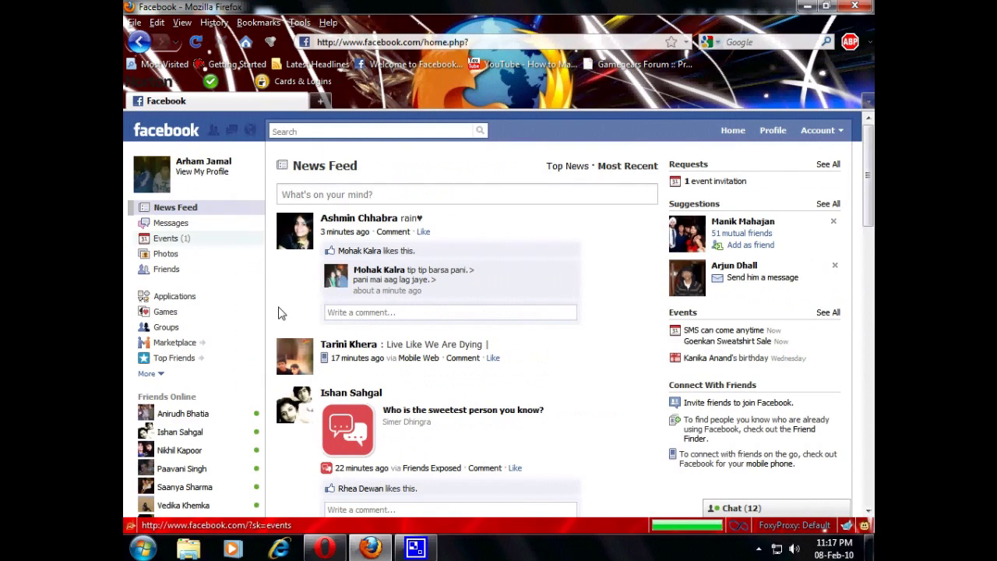
pyautogui.click(734, 513)
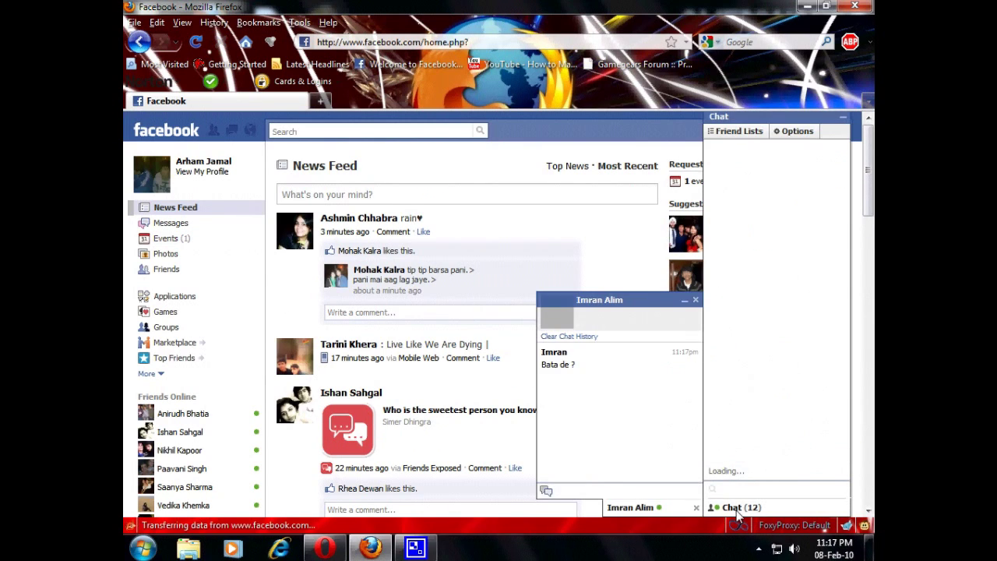
pyautogui.click(672, 514)
pyautogui.click(732, 508)
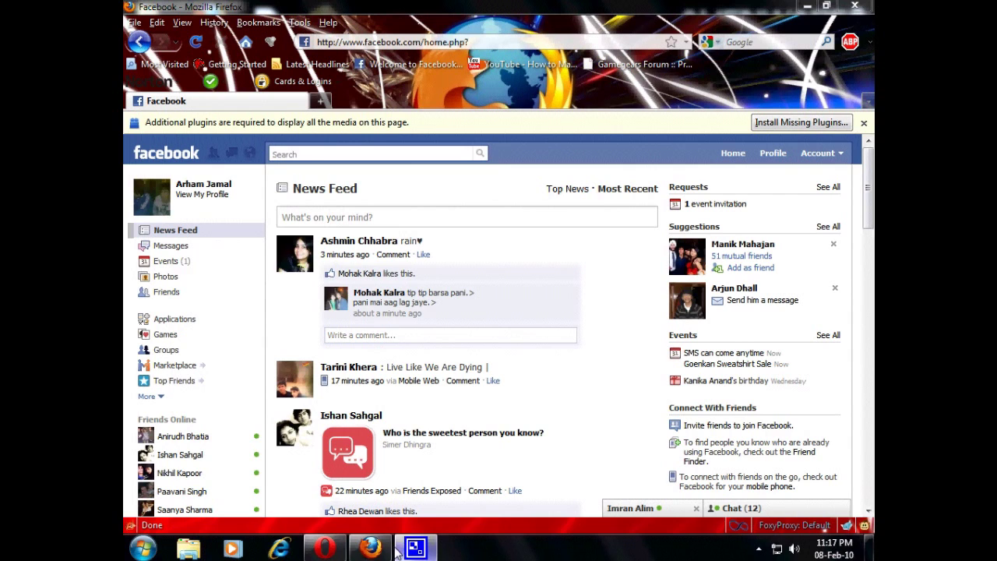
pyautogui.moveTo(333, 558)
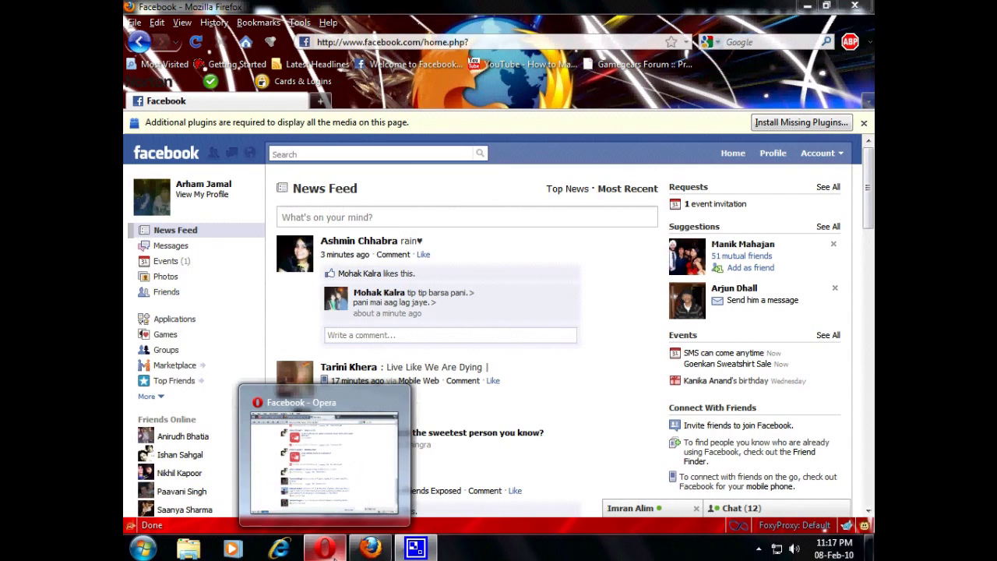
pyautogui.click(333, 558)
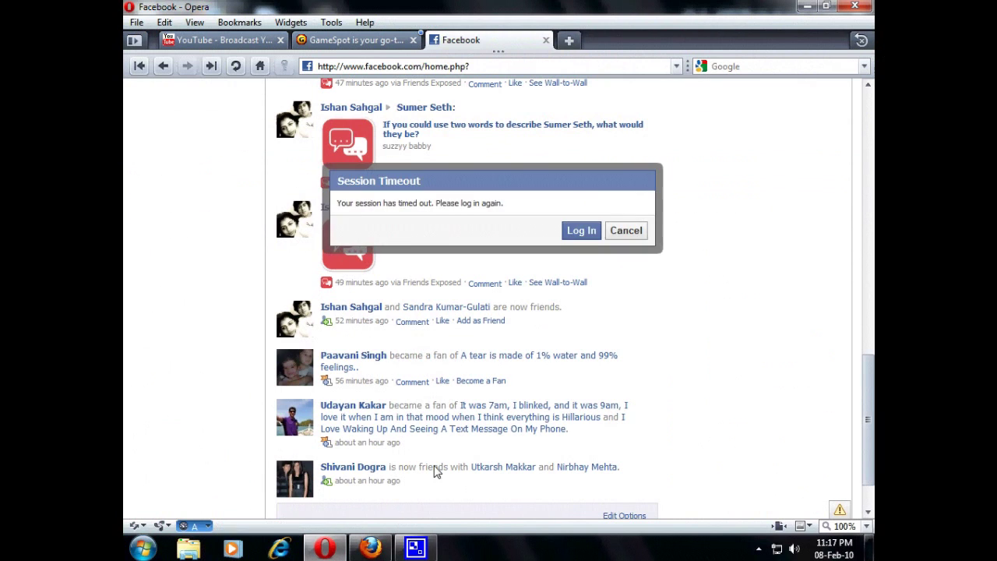
pyautogui.click(380, 551)
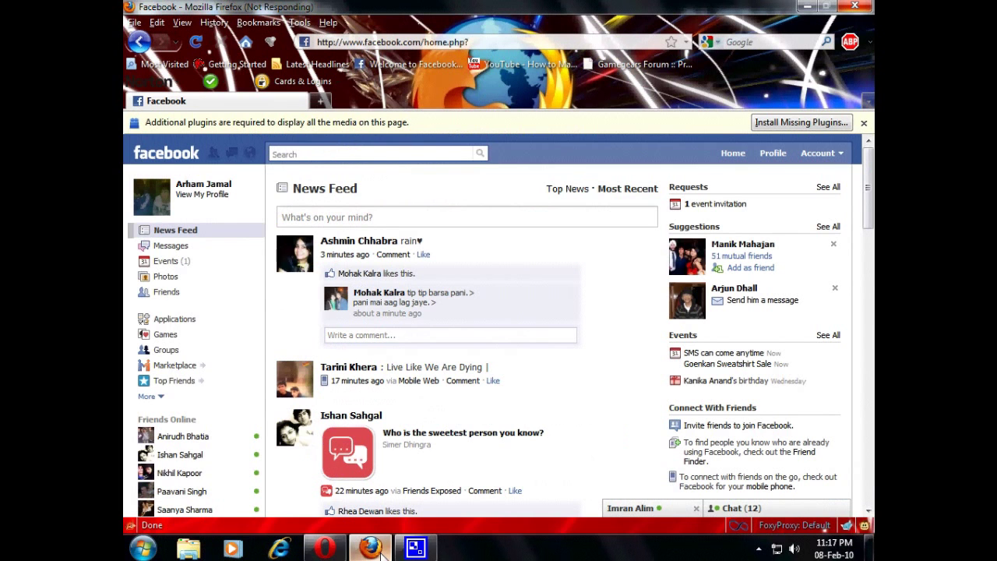
# Log out through the Account menu, then reopen Boost Options from the status bar
pyautogui.click(819, 154)
pyautogui.click(785, 327)
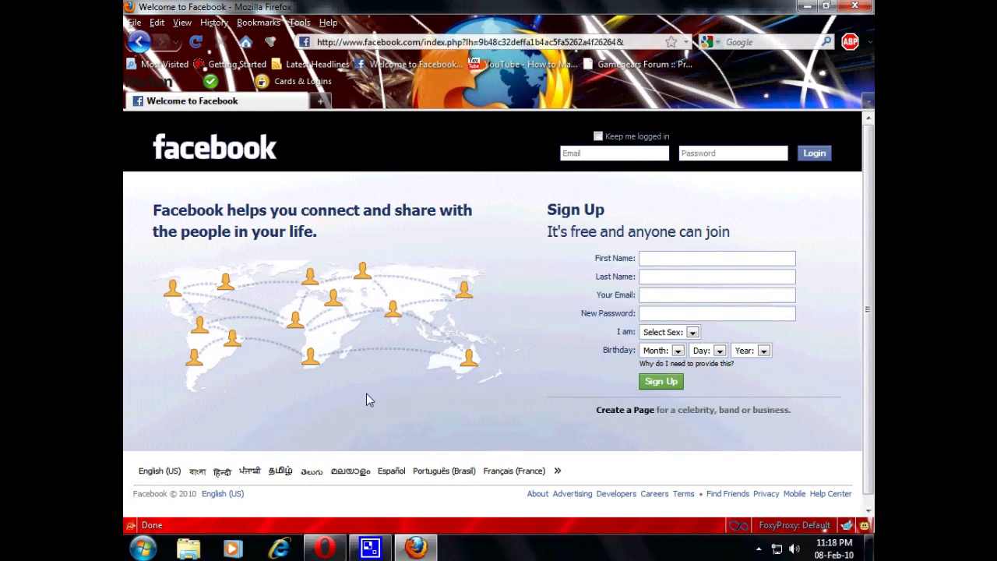
pyautogui.click(743, 527)
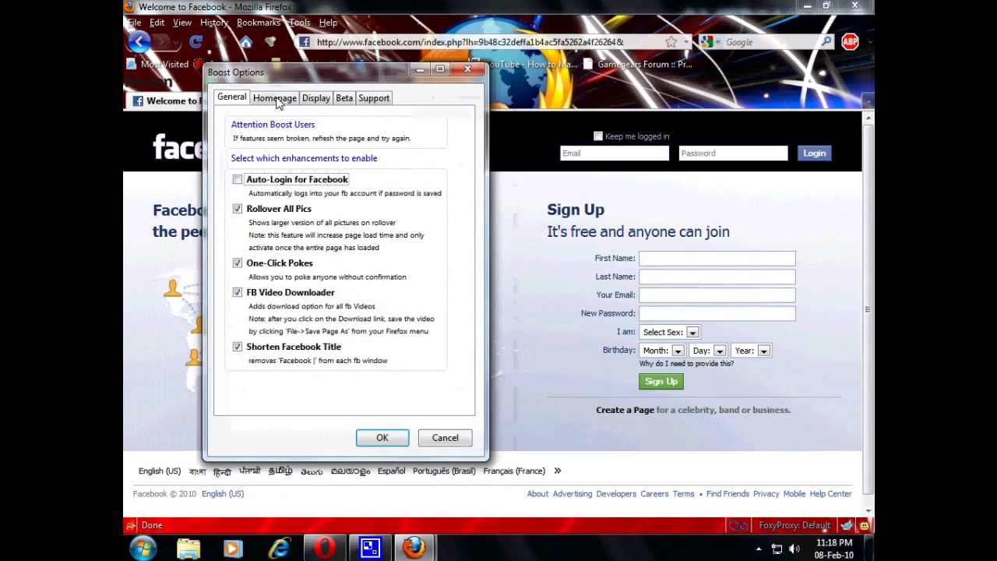
# Set the Display skin to No Skin, save with OK, and reload the Facebook page
pyautogui.click(323, 103)
pyautogui.click(266, 255)
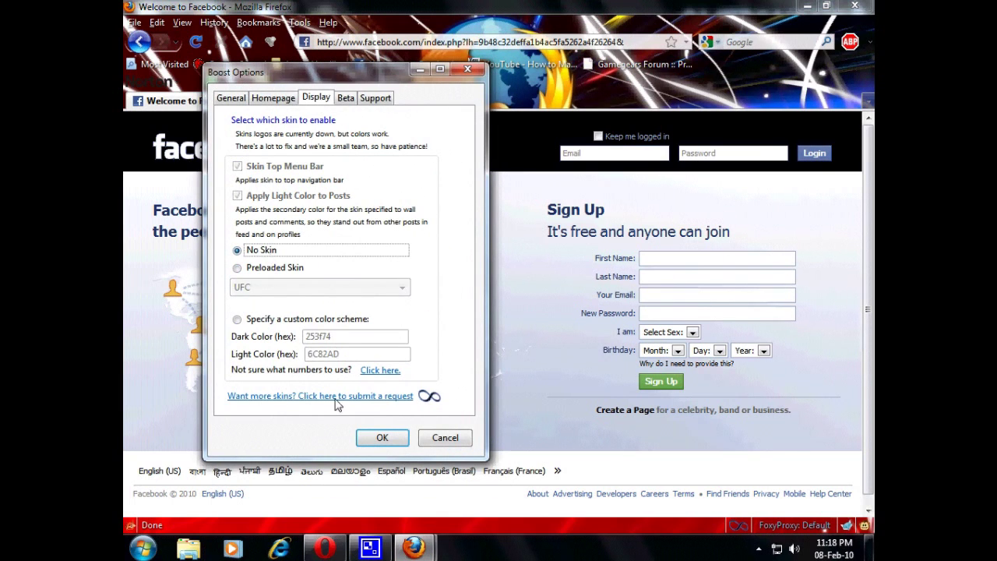
pyautogui.click(404, 442)
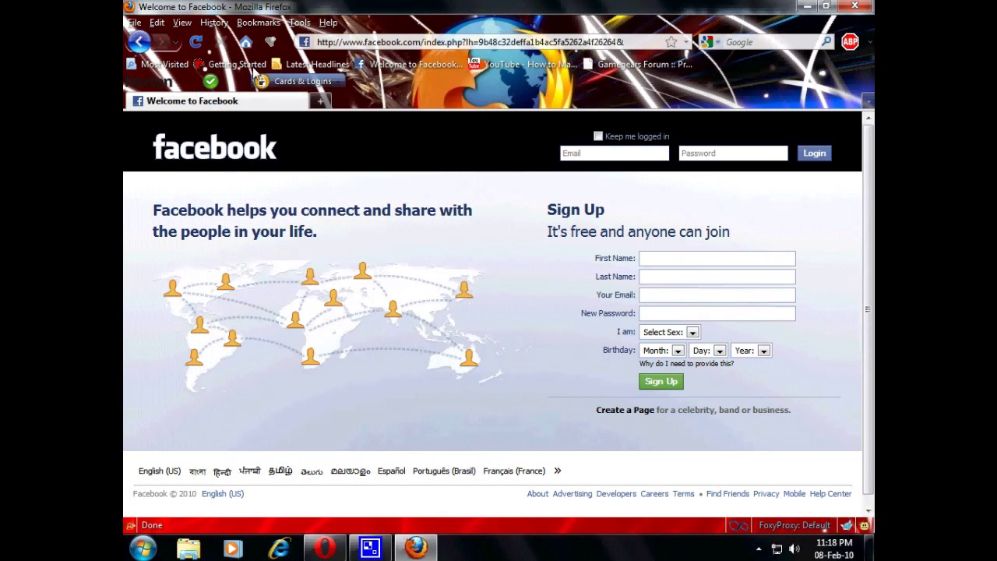
pyautogui.click(195, 41)
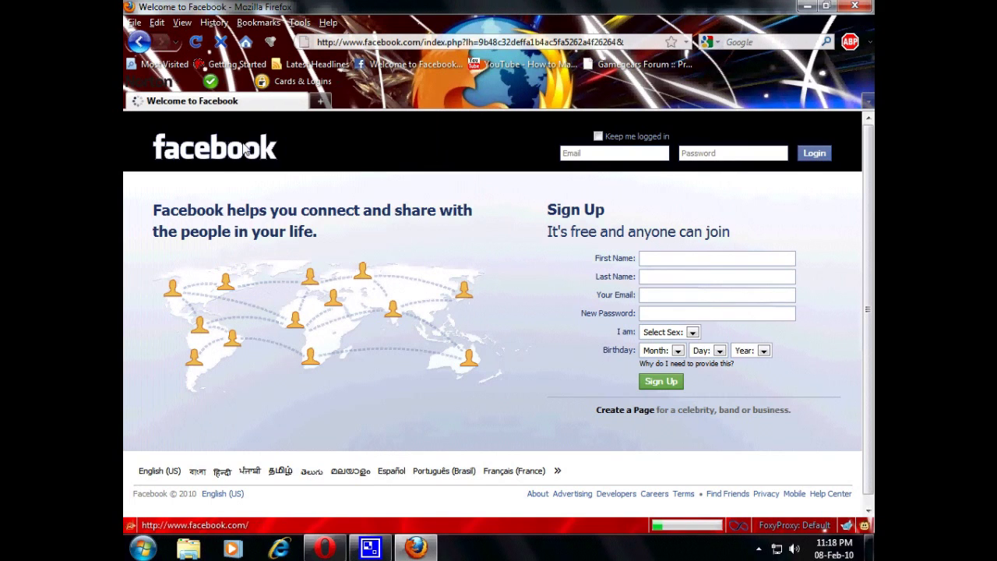